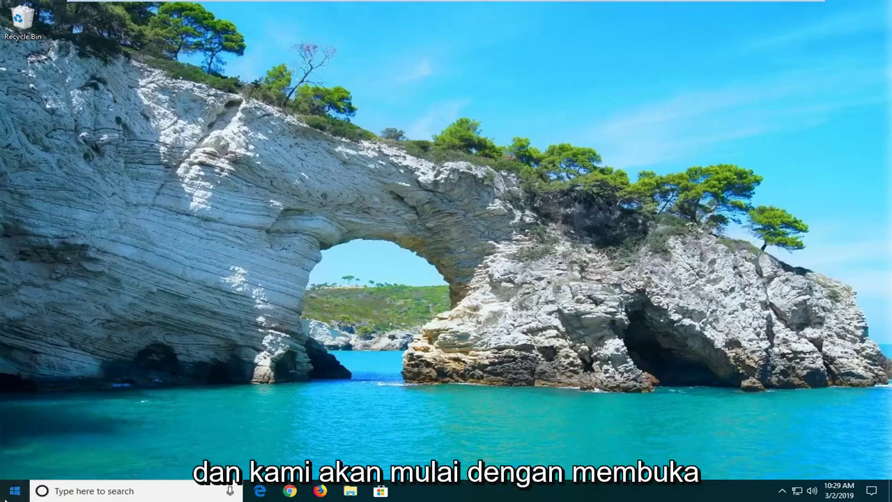
# Search the Start menu for 'troubleshoot' and open the Troubleshoot settings page
pyautogui.click(15, 491)
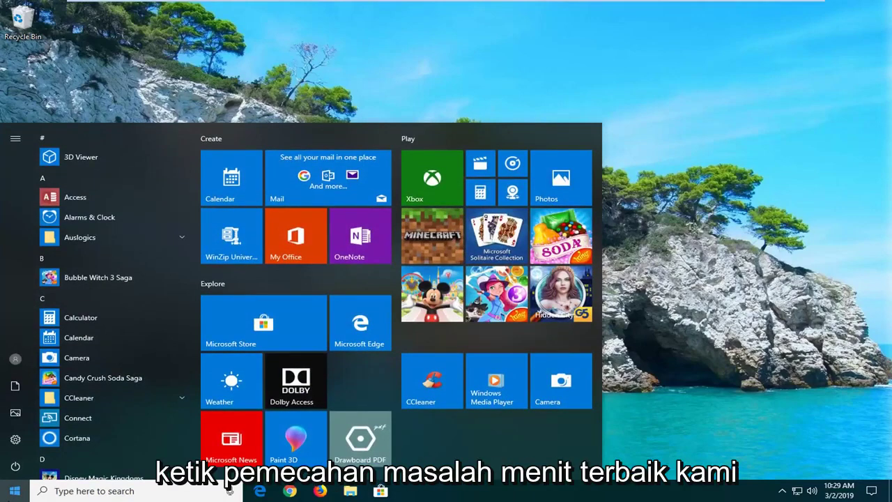
pyautogui.write('troubleshoot')
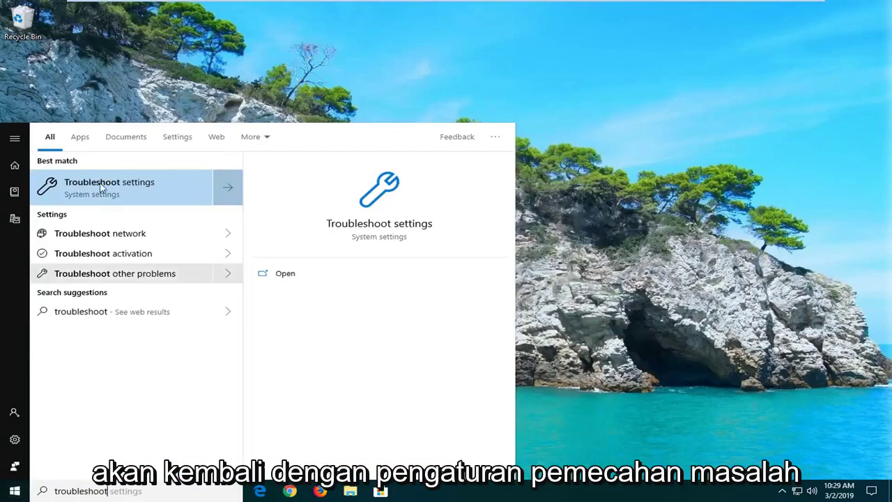
pyautogui.click(101, 187)
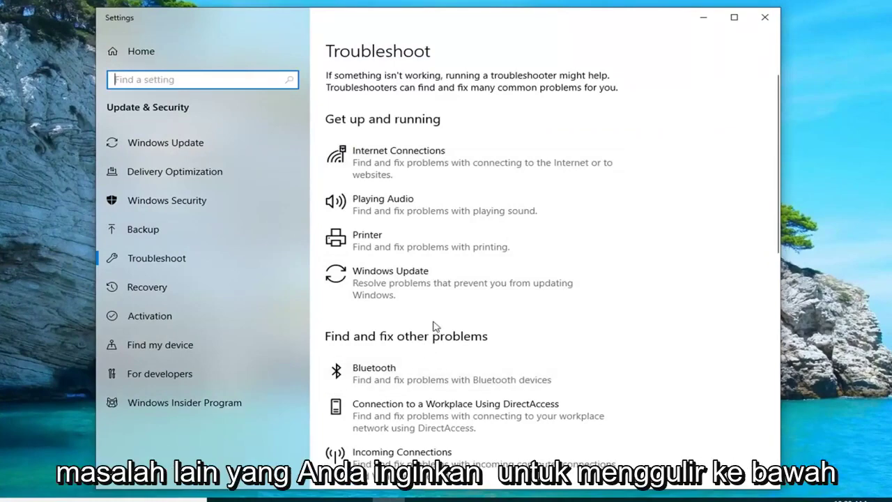
# Run the Power troubleshooter from the Troubleshoot page's list
pyautogui.scroll(-4, 428, 314)
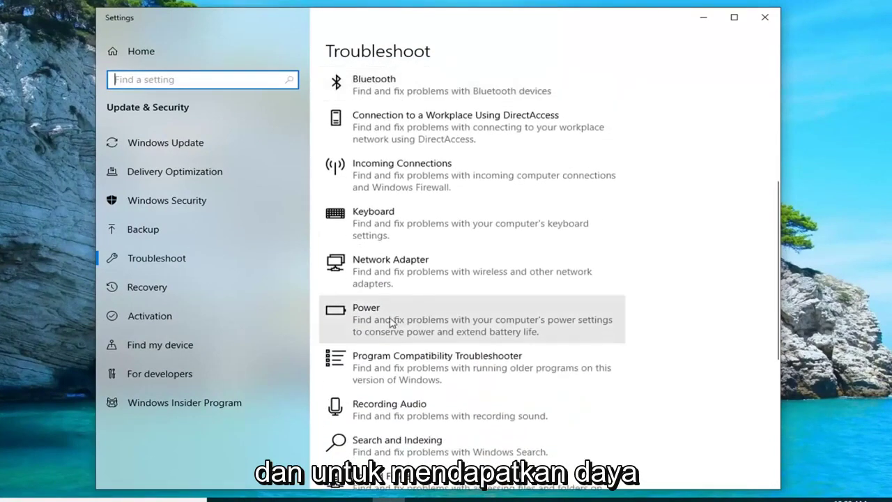
pyautogui.click(436, 322)
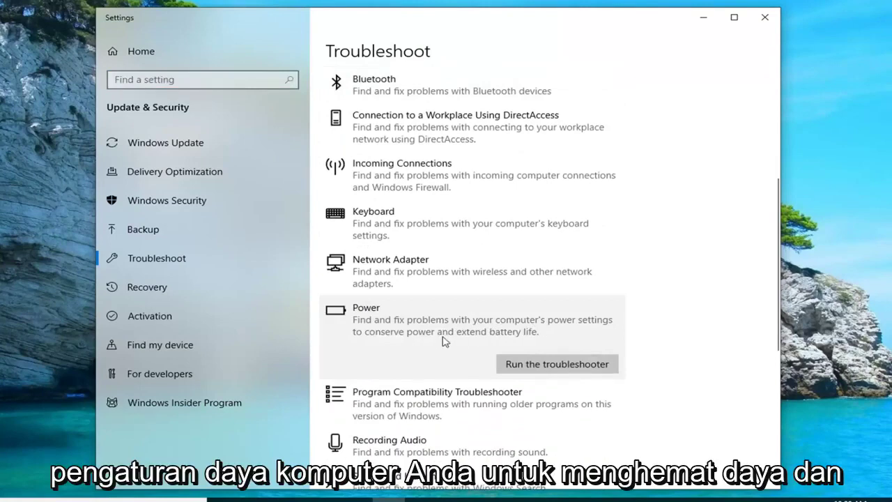
pyautogui.click(568, 364)
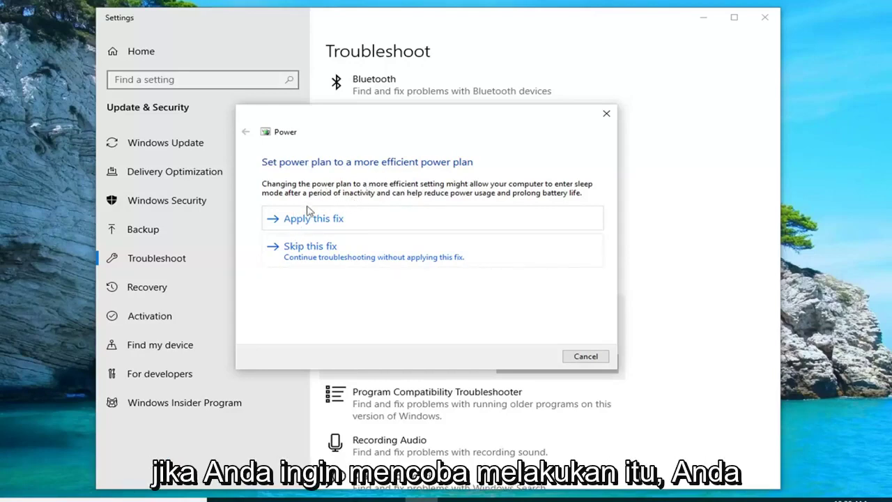
# Skip the High Performance power-plan fix, then close the troubleshooter and Settings
pyautogui.click(311, 252)
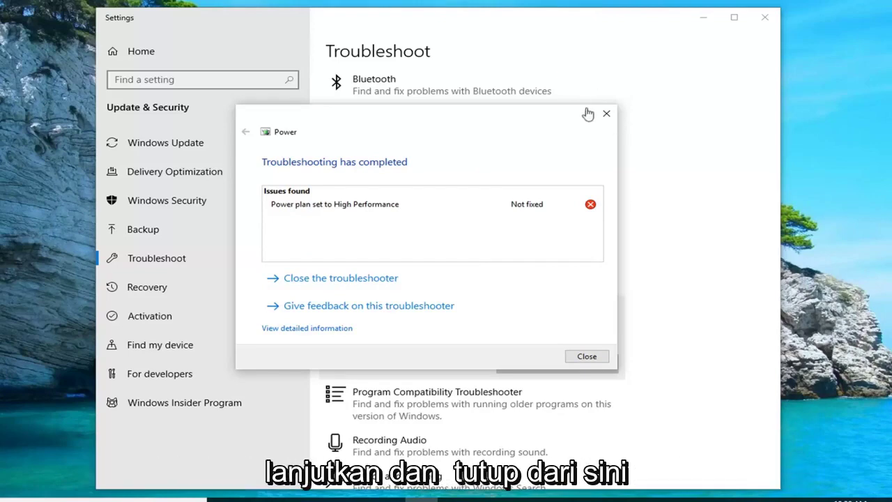
pyautogui.click(605, 114)
pyautogui.click(765, 17)
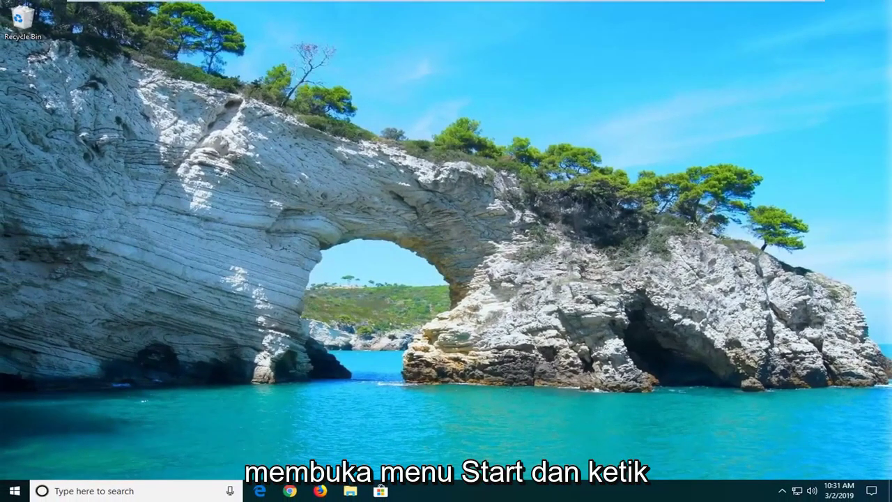
# Search Start for 'local security policy' and run it as administrator
pyautogui.click(12, 490)
pyautogui.write('local secyurt')
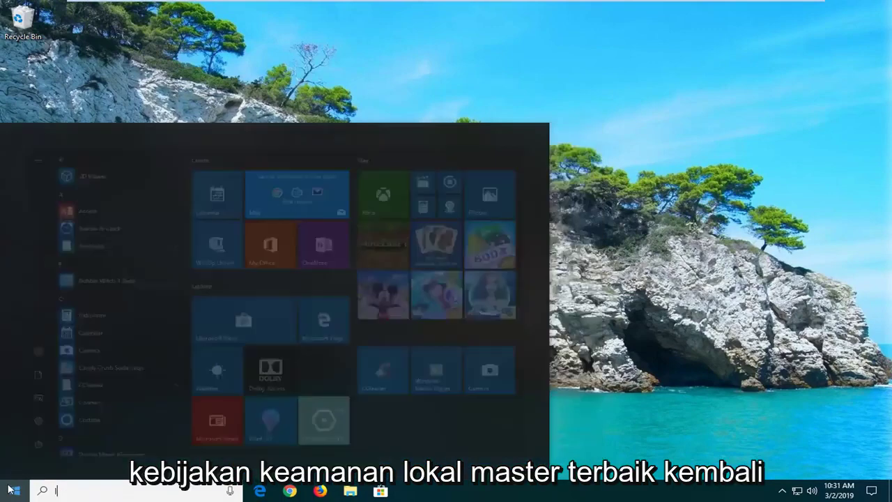
pyautogui.press('BackSpace')
pyautogui.press('BackSpace')
pyautogui.press('BackSpace')
pyautogui.press('BackSpace')
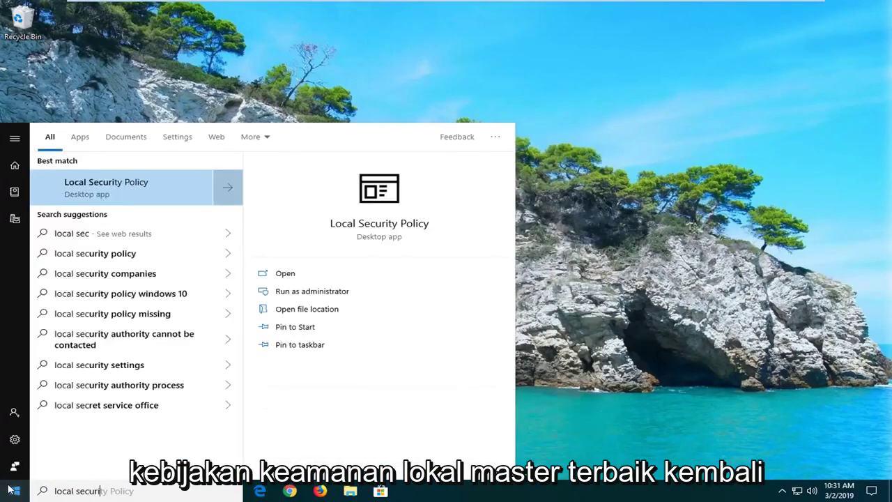
pyautogui.write('urity policy')
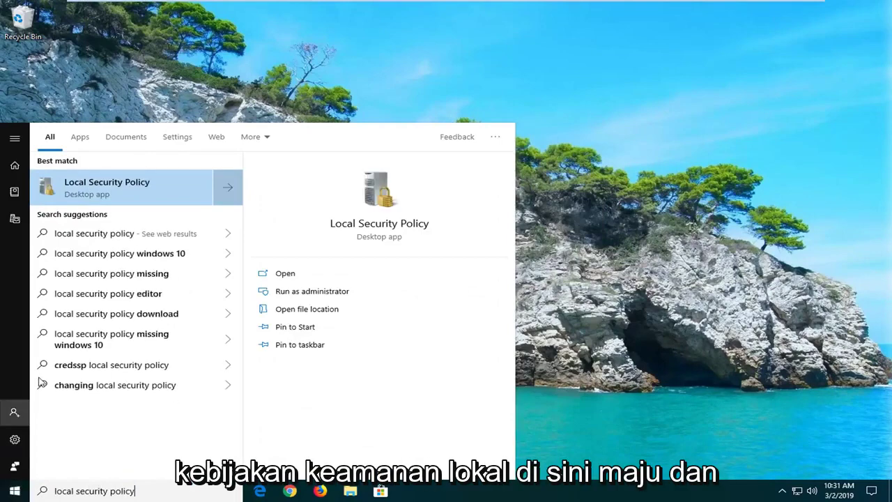
pyautogui.rightClick(98, 198)
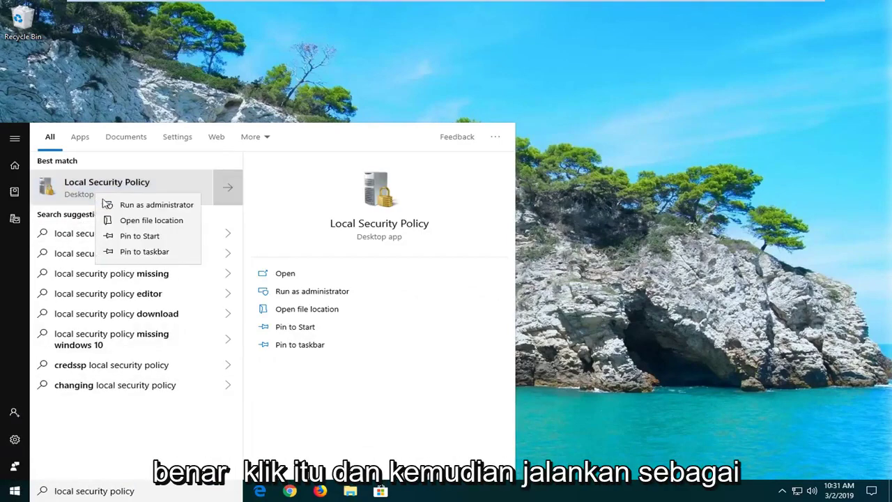
pyautogui.click(108, 203)
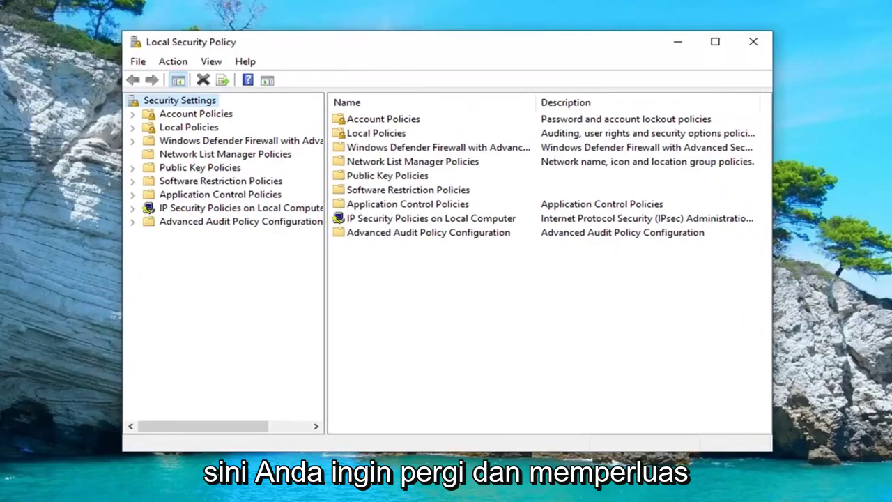
# Expand Local Policies > User Rights Assignment and select the Shut down the system policy
pyautogui.click(190, 128)
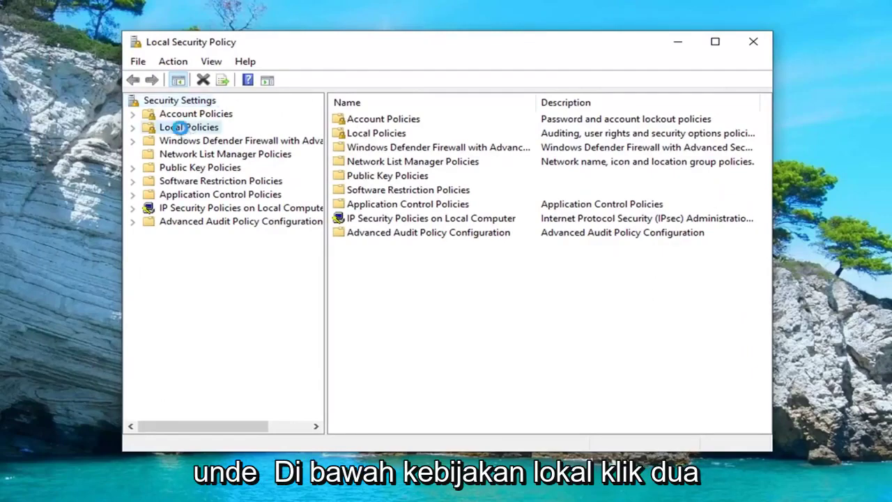
pyautogui.click(133, 127)
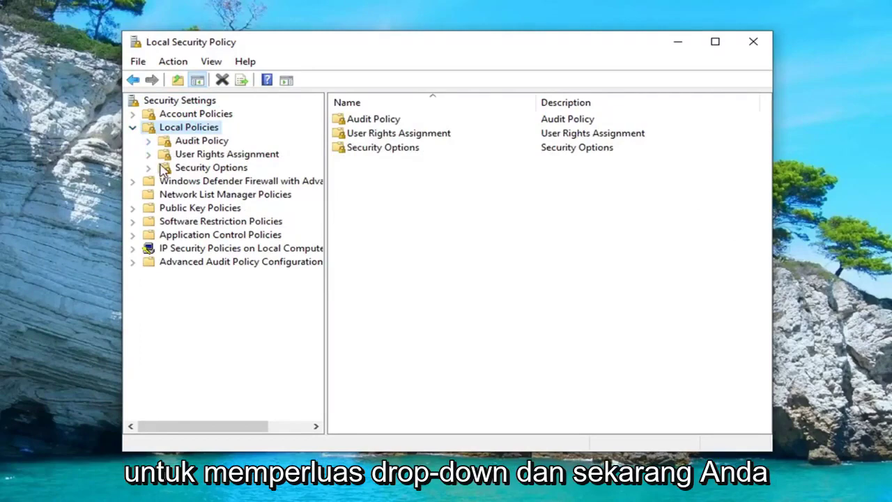
pyautogui.click(194, 154)
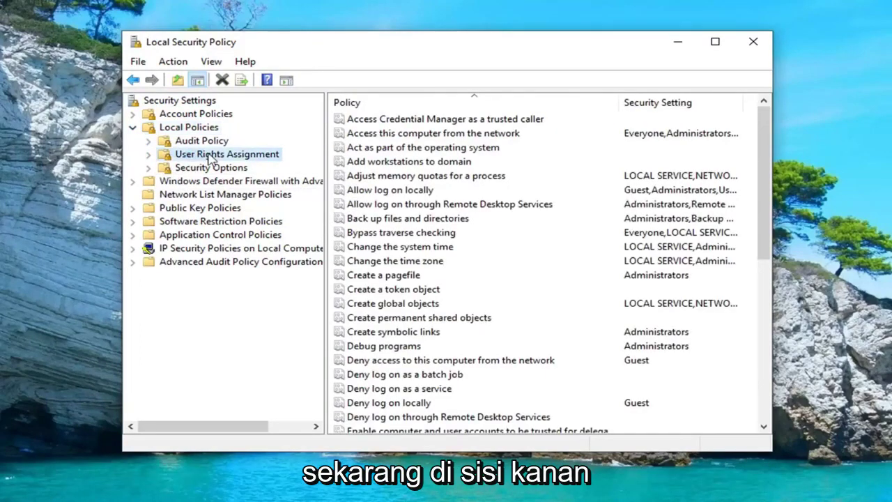
pyautogui.click(418, 289)
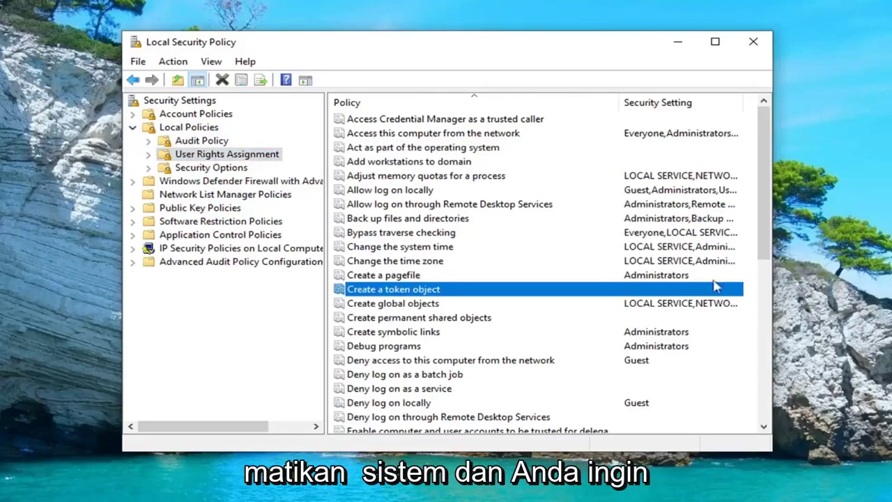
pyautogui.scroll(-8, 422, 346)
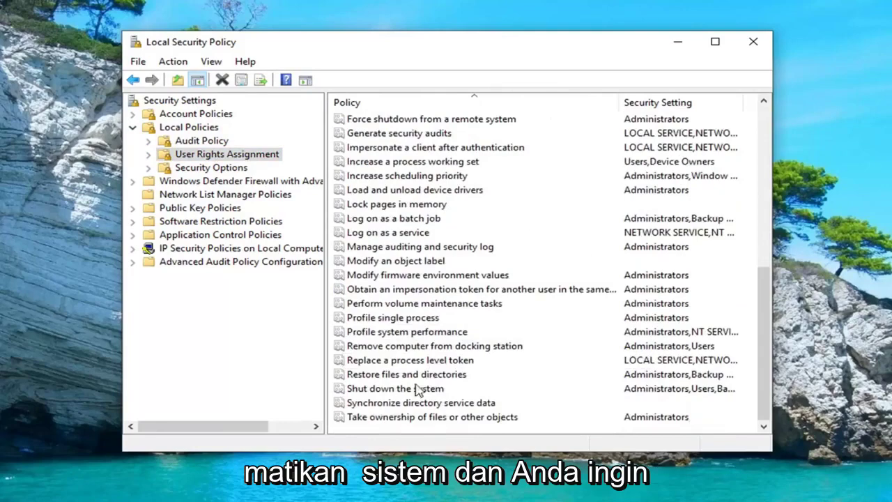
pyautogui.click(405, 391)
# Open Shut down the system Properties and start Add User or Group
pyautogui.rightClick(405, 393)
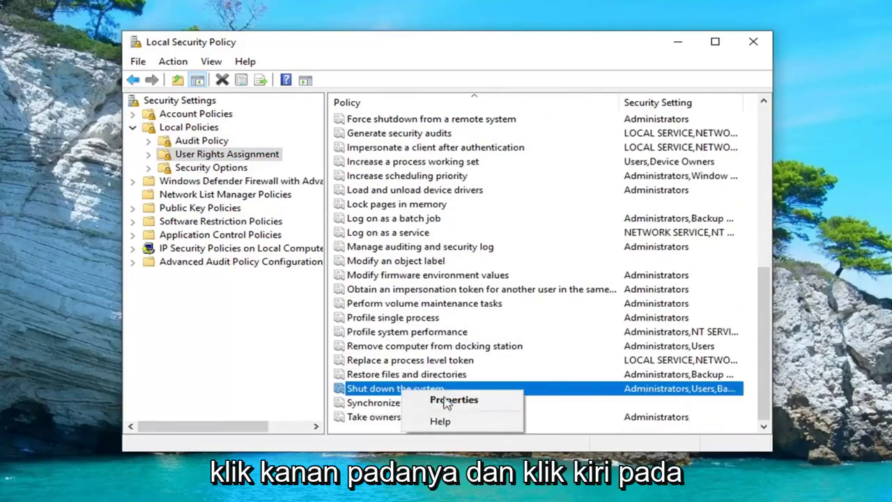
pyautogui.click(464, 406)
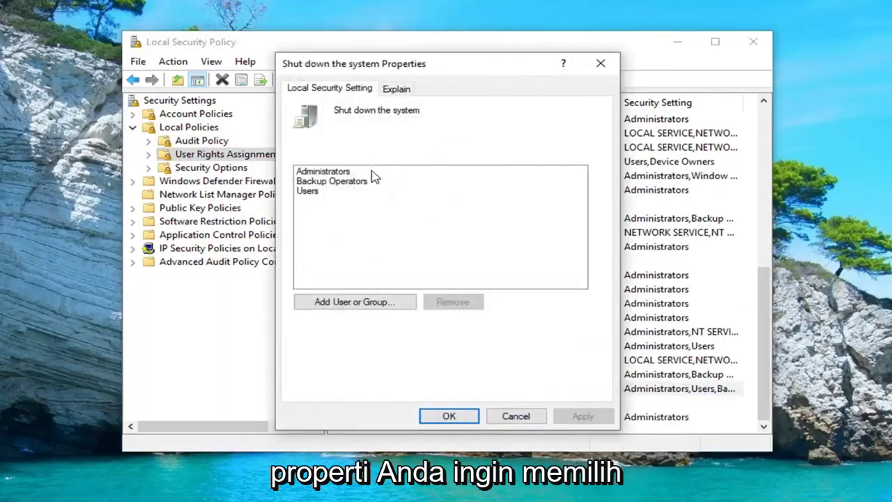
pyautogui.click(329, 183)
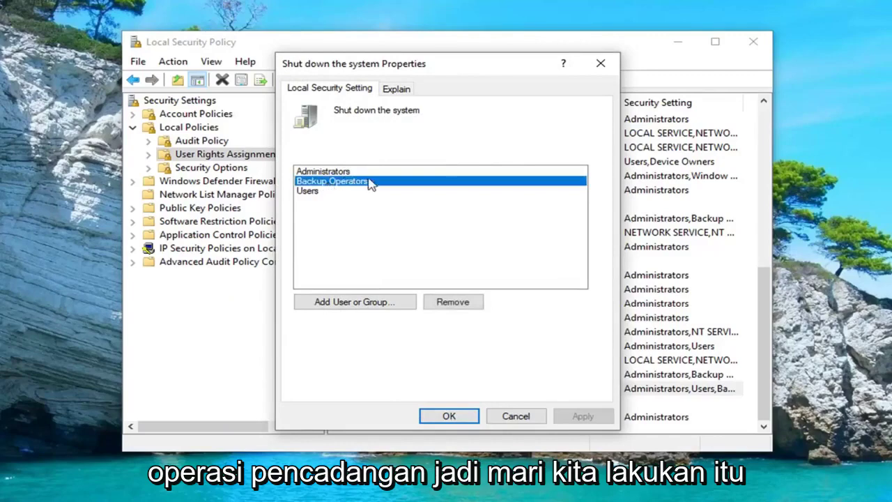
pyautogui.click(362, 303)
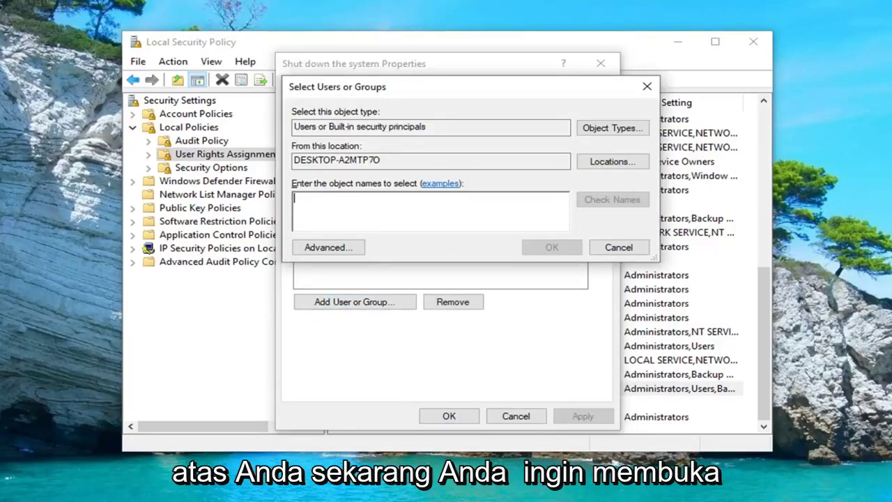
# Search Start for 'control panel' and open Control Panel
pyautogui.press('super')
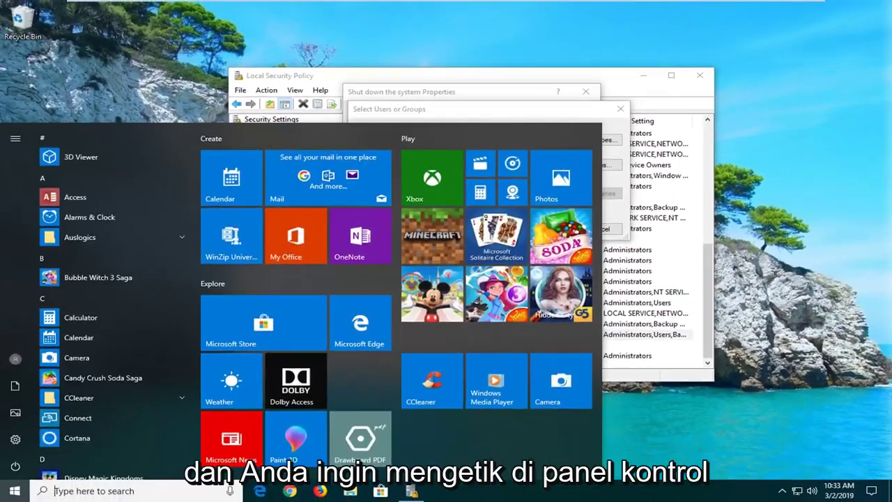
pyautogui.click(36, 492)
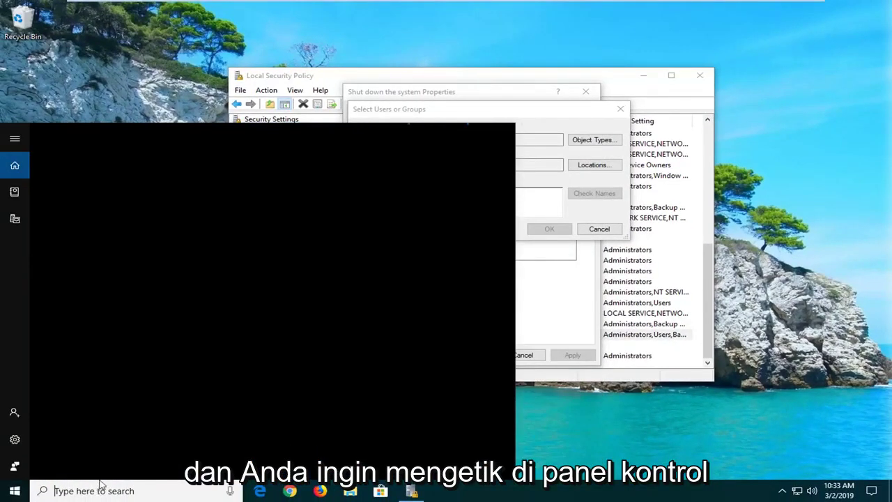
pyautogui.write('control panel')
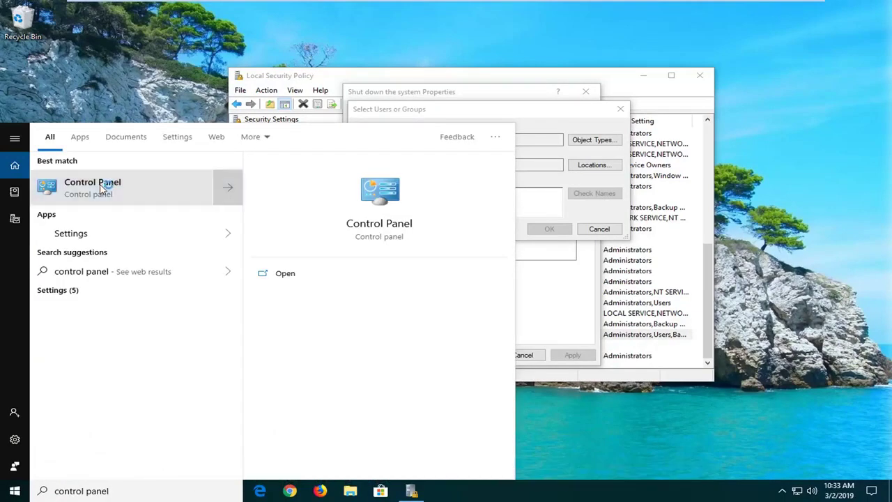
pyautogui.click(101, 188)
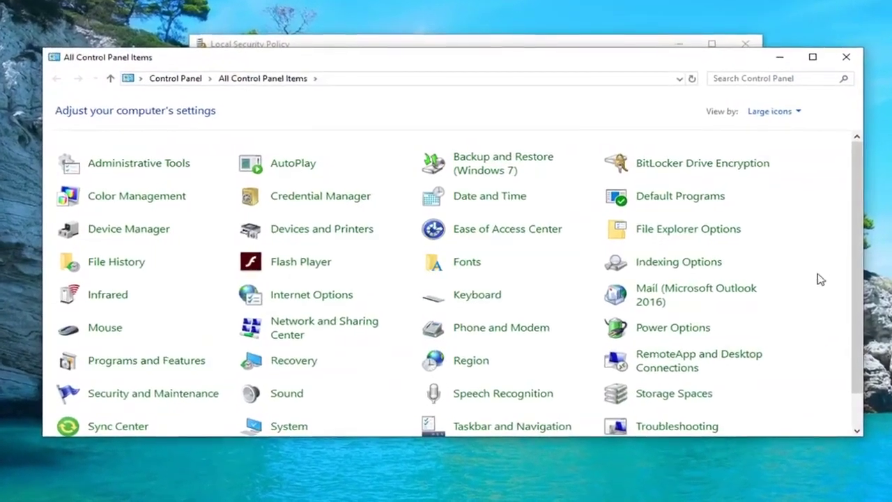
# Check the account's profile name in the advanced User Profiles dialog, then close it
pyautogui.scroll(-1, 614, 329)
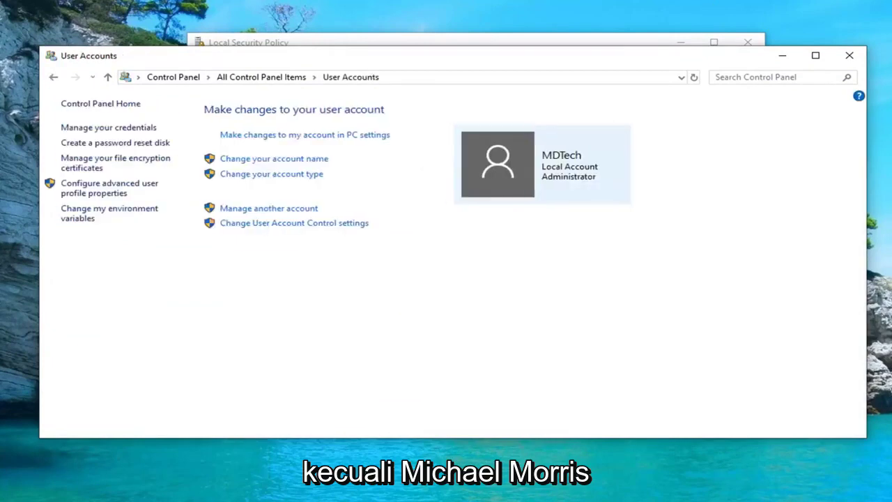
pyautogui.click(94, 194)
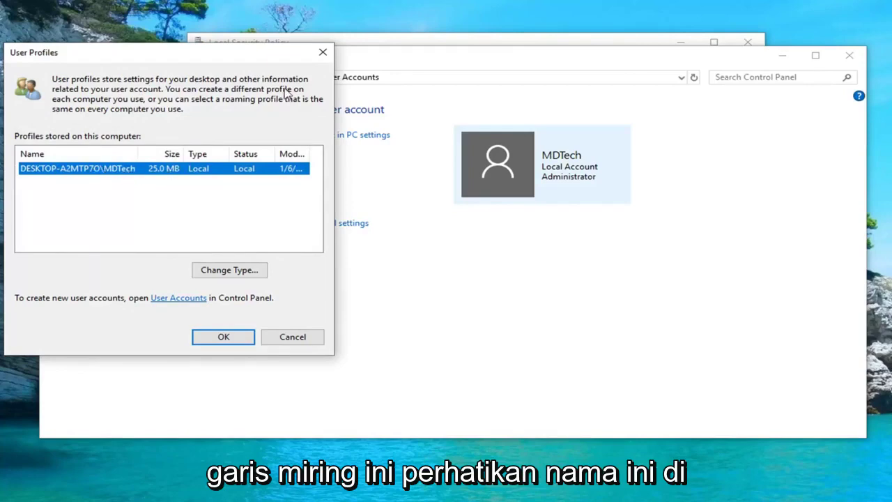
pyautogui.click(321, 55)
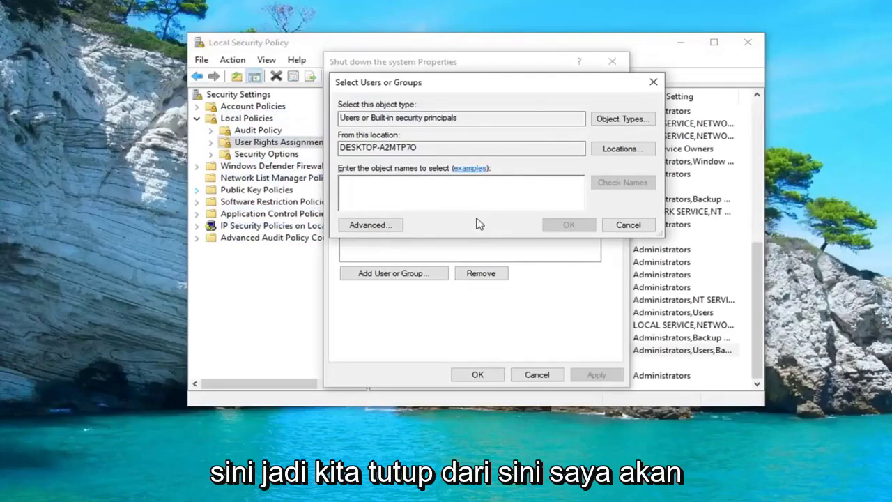
# Enter the local account name, verify it with Check Names, and add it
pyautogui.write('MDTech')
pyautogui.click(624, 182)
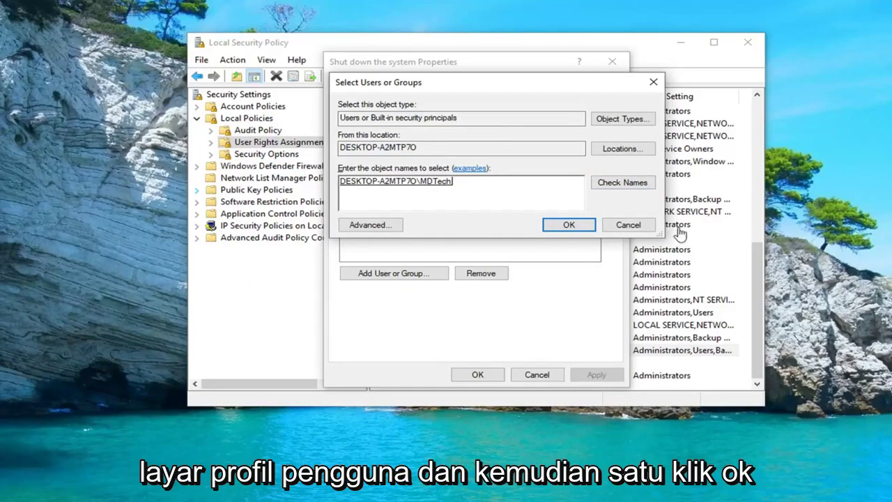
pyautogui.click(555, 225)
# Apply the updated Shut down the system right and close Local Security Policy
pyautogui.click(617, 374)
pyautogui.click(462, 375)
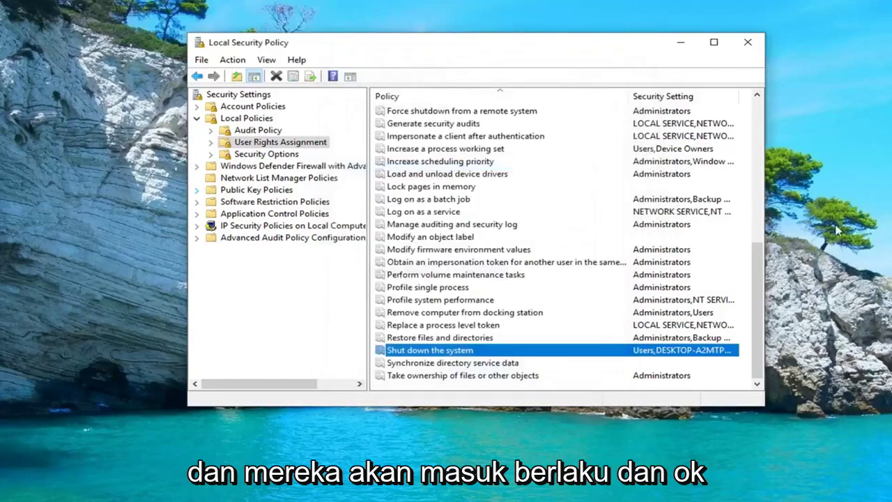
pyautogui.click(747, 43)
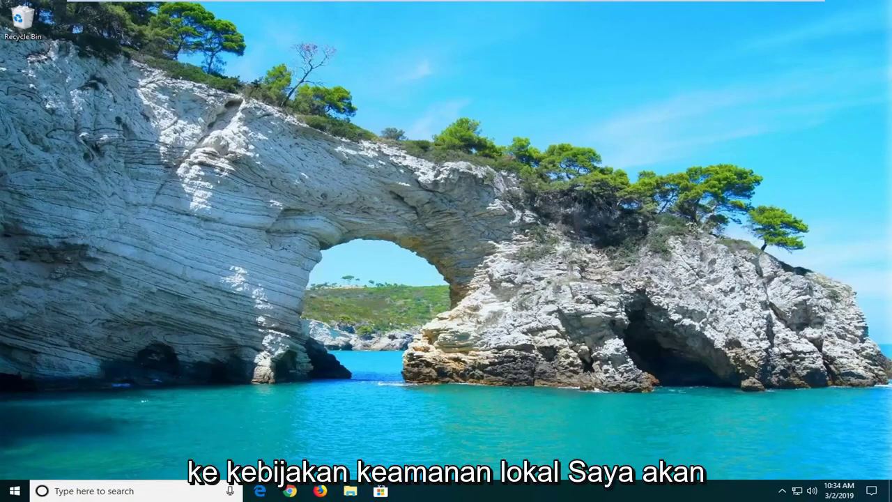
# Search Start for 'regedit' and run Registry Editor as administrator, accepting the UAC prompt
pyautogui.click(6, 494)
pyautogui.write('regfed')
pyautogui.press('BackSpace')
pyautogui.press('BackSpace')
pyautogui.press('BackSpace')
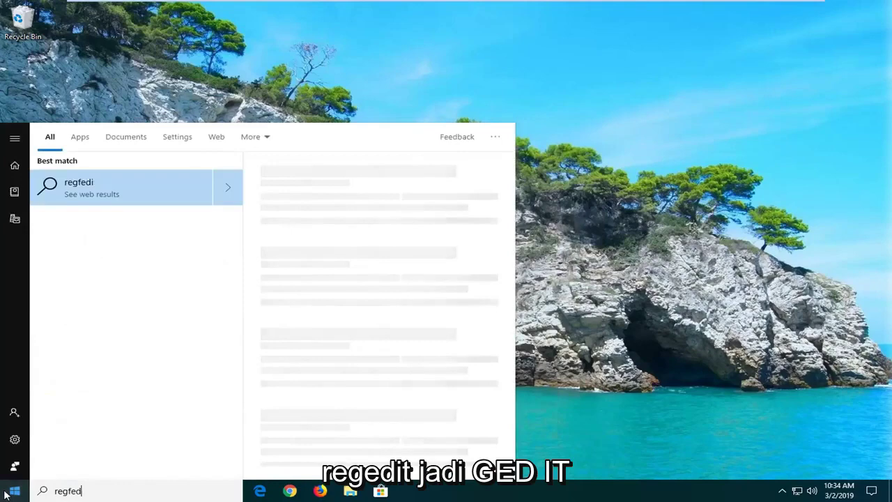
pyautogui.write('edit')
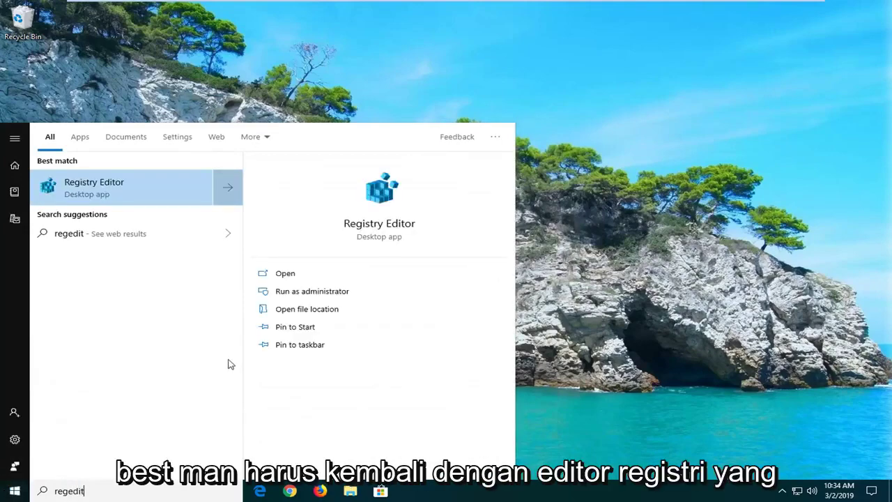
pyautogui.rightClick(107, 190)
pyautogui.click(148, 200)
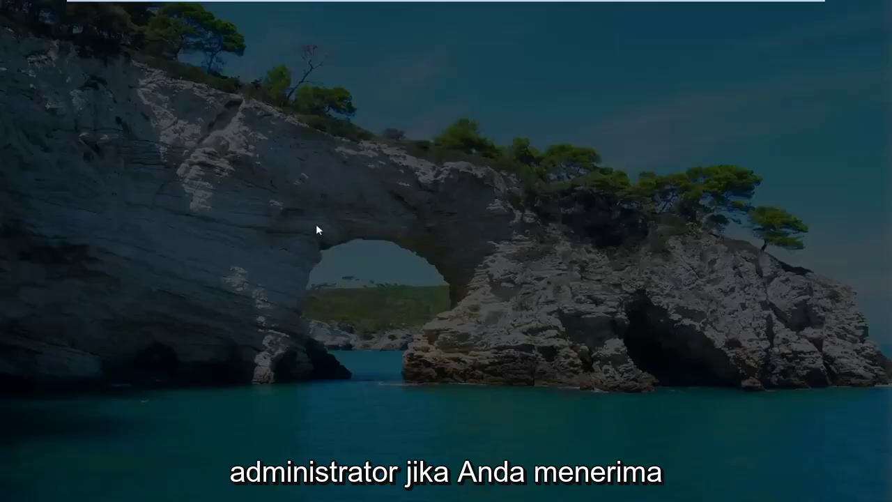
pyautogui.click(360, 321)
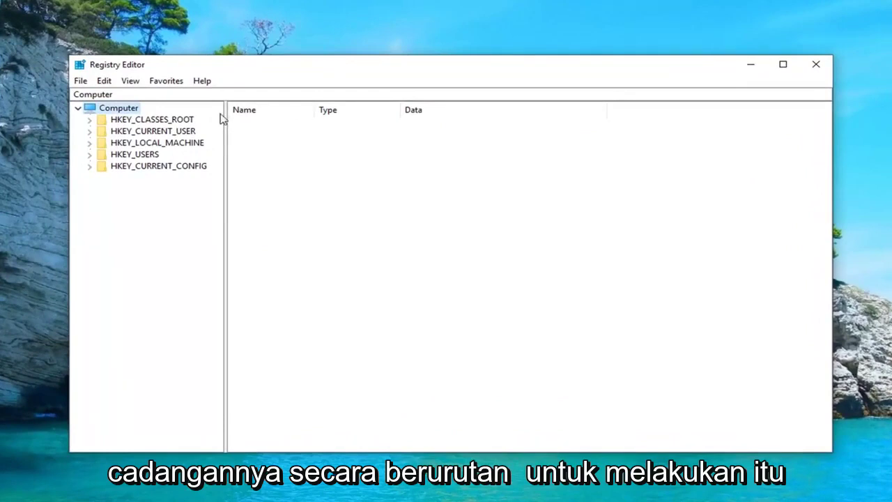
pyautogui.click(80, 82)
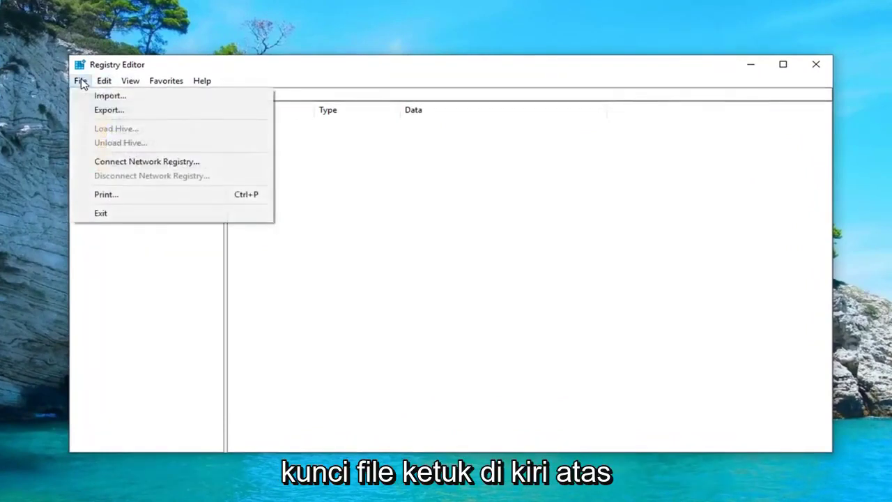
pyautogui.click(105, 110)
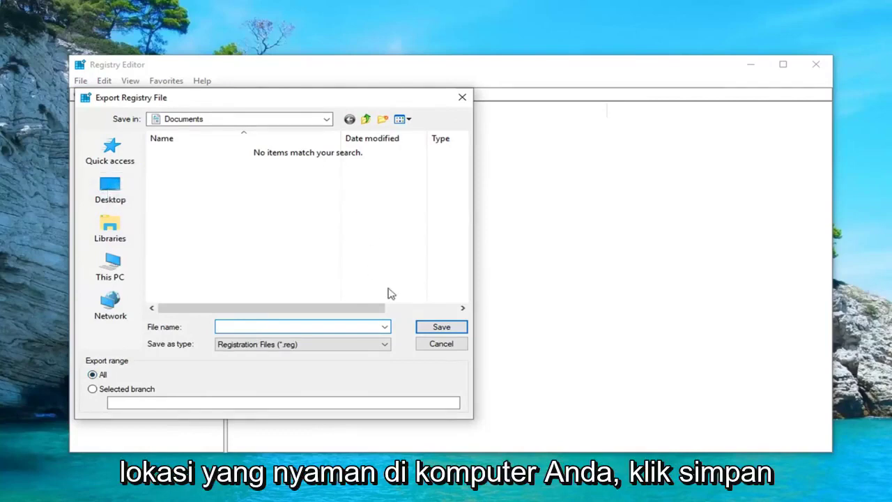
pyautogui.click(441, 345)
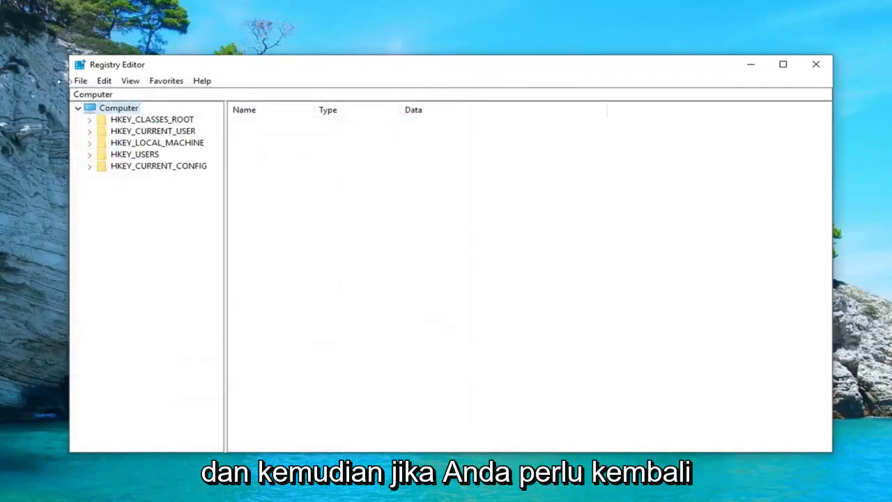
pyautogui.click(80, 81)
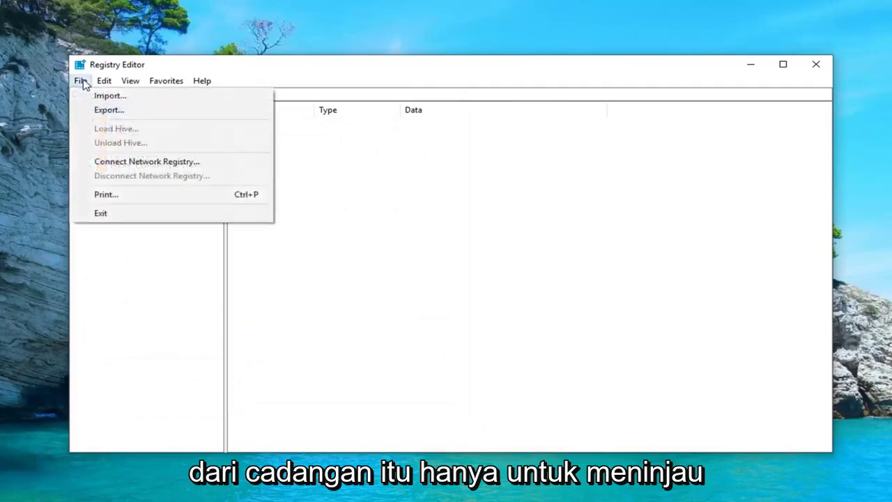
pyautogui.click(97, 93)
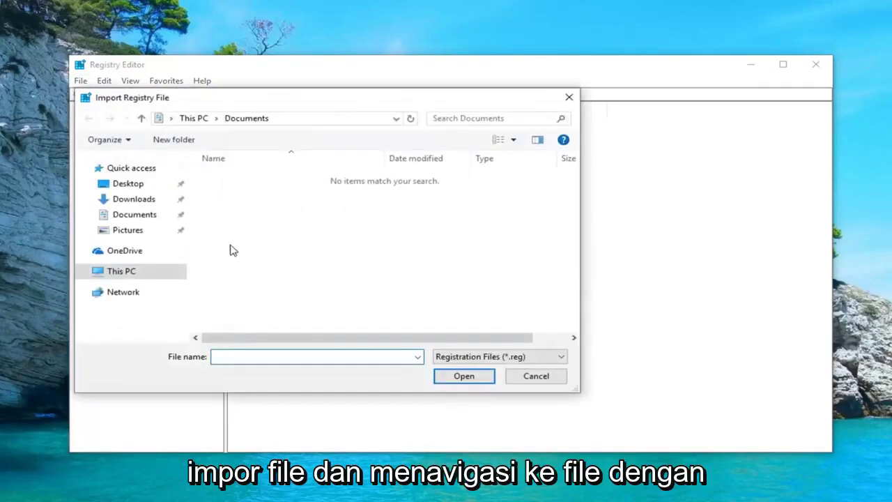
pyautogui.click(533, 380)
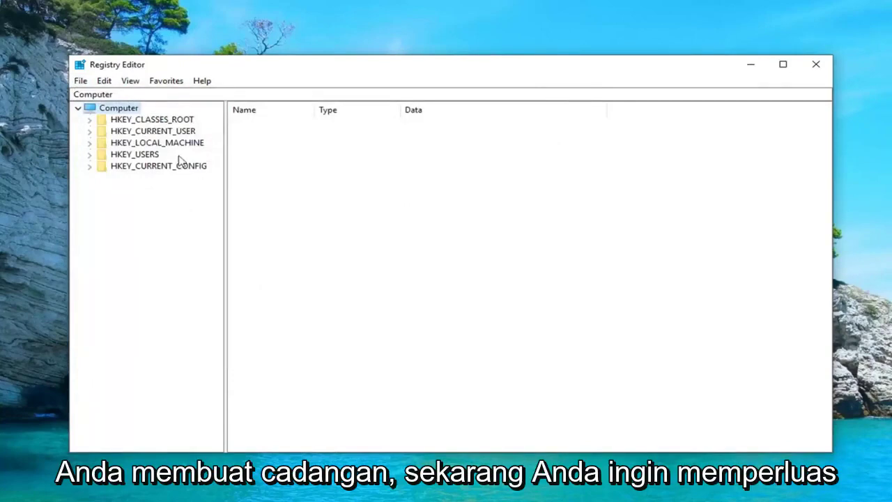
# Expand HKEY_CURRENT_USER, SOFTWARE and Microsoft in the registry key tree
pyautogui.click(168, 133)
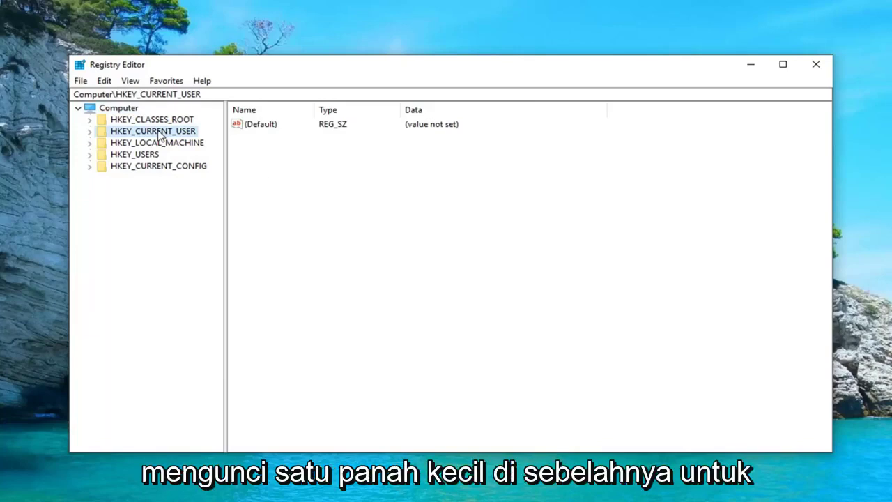
pyautogui.click(89, 131)
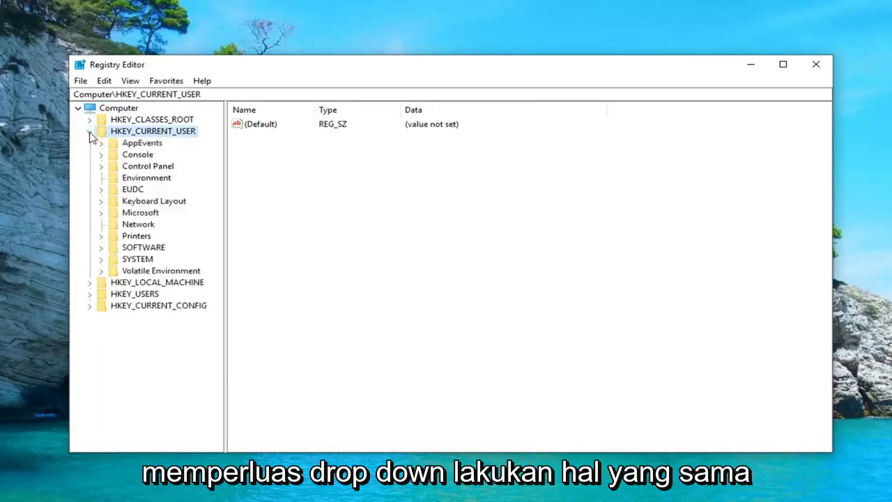
pyautogui.click(120, 250)
pyautogui.click(101, 249)
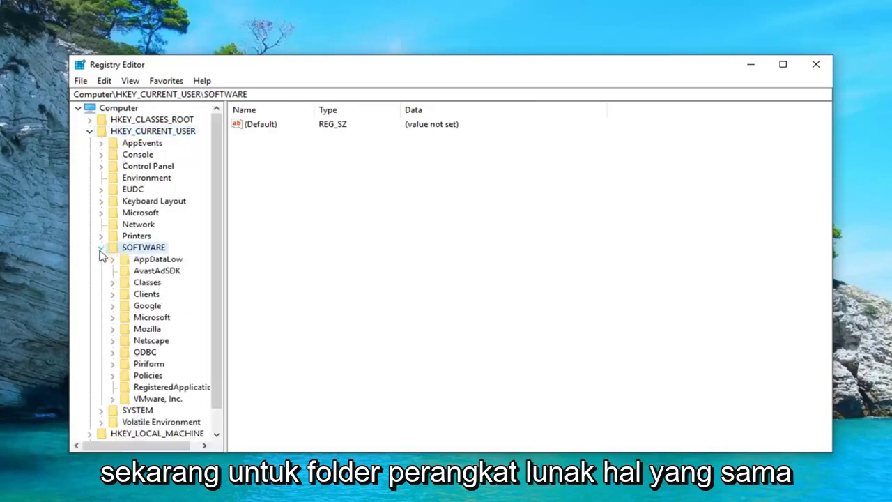
pyautogui.scroll(-1, 108, 266)
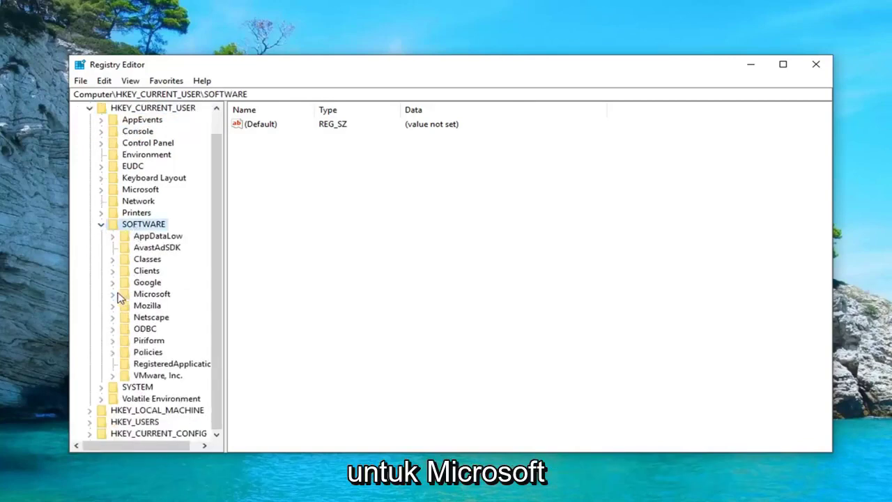
pyautogui.click(114, 294)
pyautogui.moveTo(225, 272); pyautogui.dragTo(307, 265)
pyautogui.scroll(-13, 172, 352)
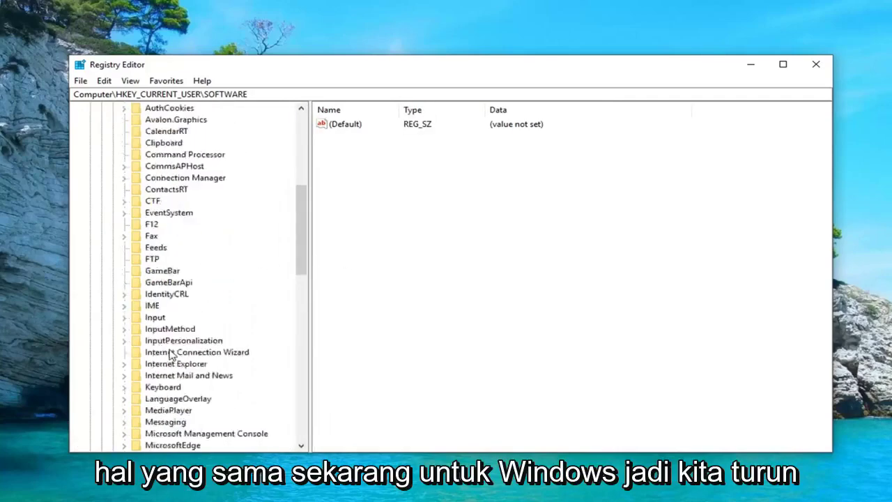
pyautogui.scroll(-6, 153, 331)
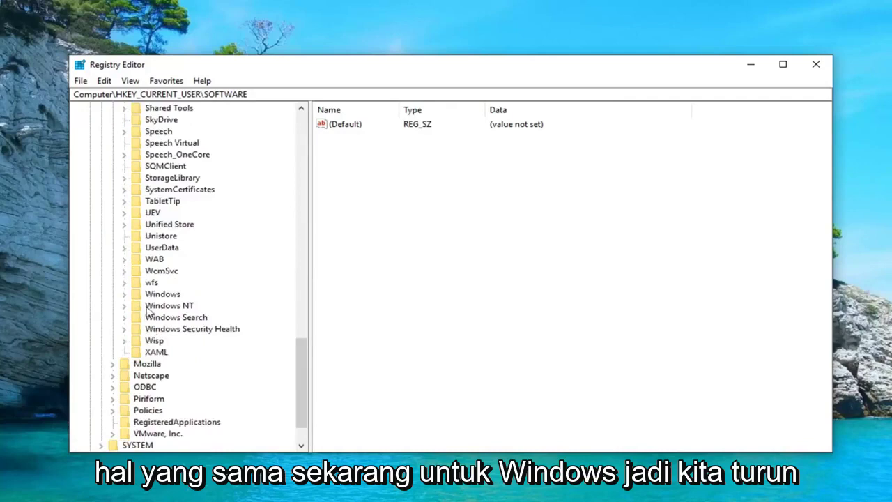
# Expand Windows, CurrentVersion and Policies, then select the Explorer key showing NoClose and NoLoggOff
pyautogui.click(147, 296)
pyautogui.click(126, 294)
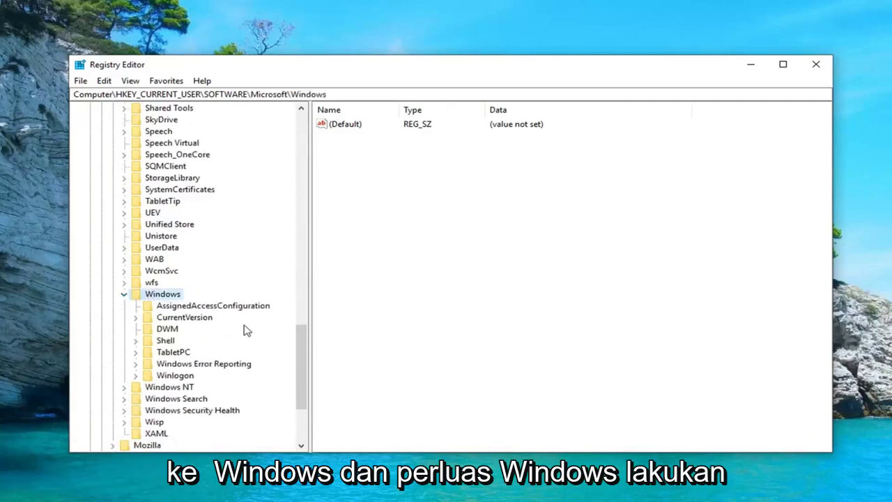
pyautogui.click(182, 318)
pyautogui.click(135, 317)
pyautogui.scroll(-9, 171, 279)
pyautogui.click(178, 292)
pyautogui.scroll(12, 178, 275)
pyautogui.scroll(-9, 178, 277)
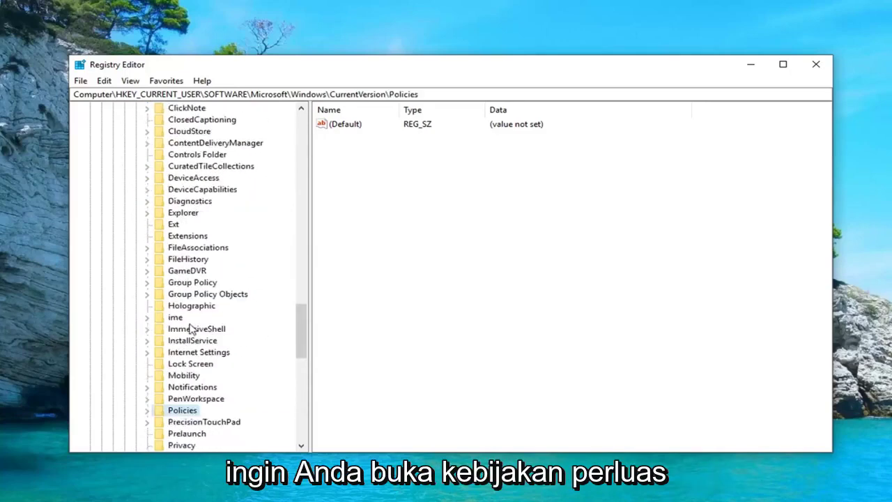
pyautogui.doubleClick(157, 343)
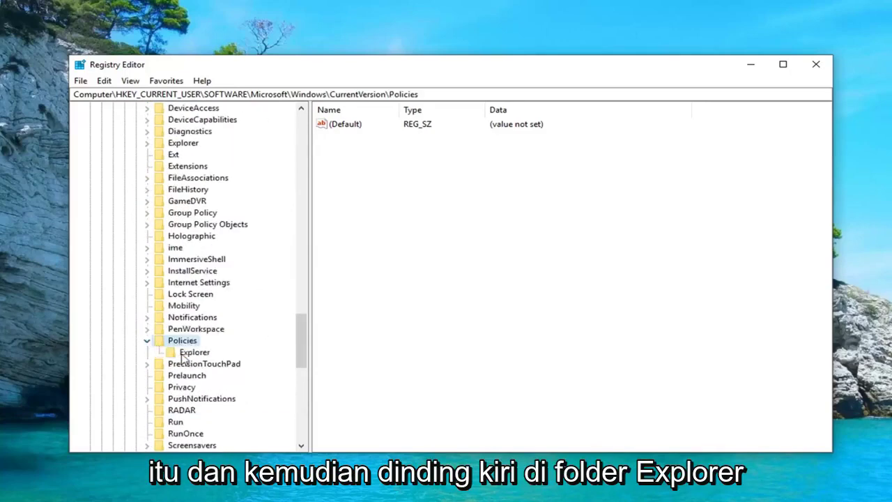
pyautogui.click(187, 353)
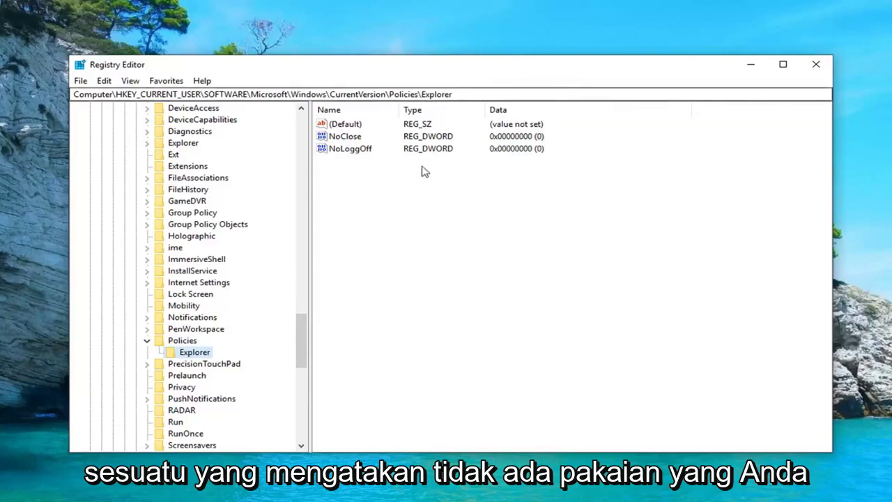
# Edit the NoClose value so its value data is 0 and save it
pyautogui.click(346, 137)
pyautogui.doubleClick(348, 139)
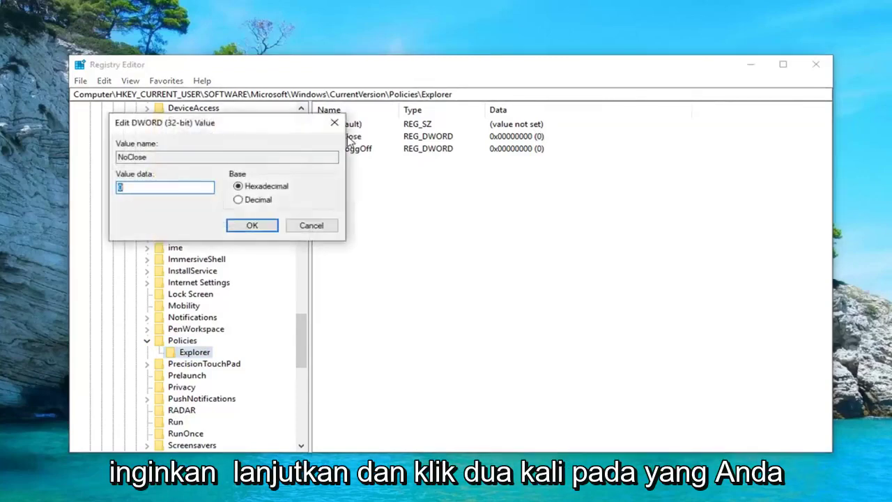
pyautogui.moveTo(234, 129); pyautogui.dragTo(566, 169)
pyautogui.write('0')
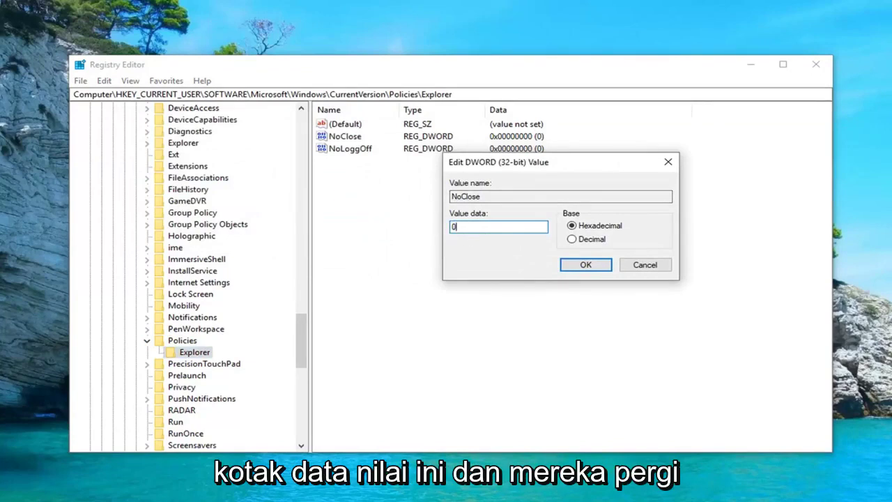
pyautogui.click(584, 266)
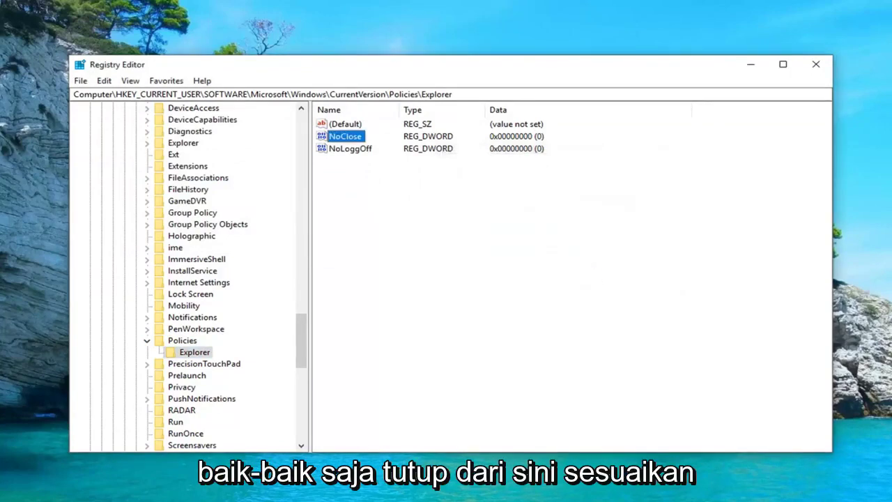